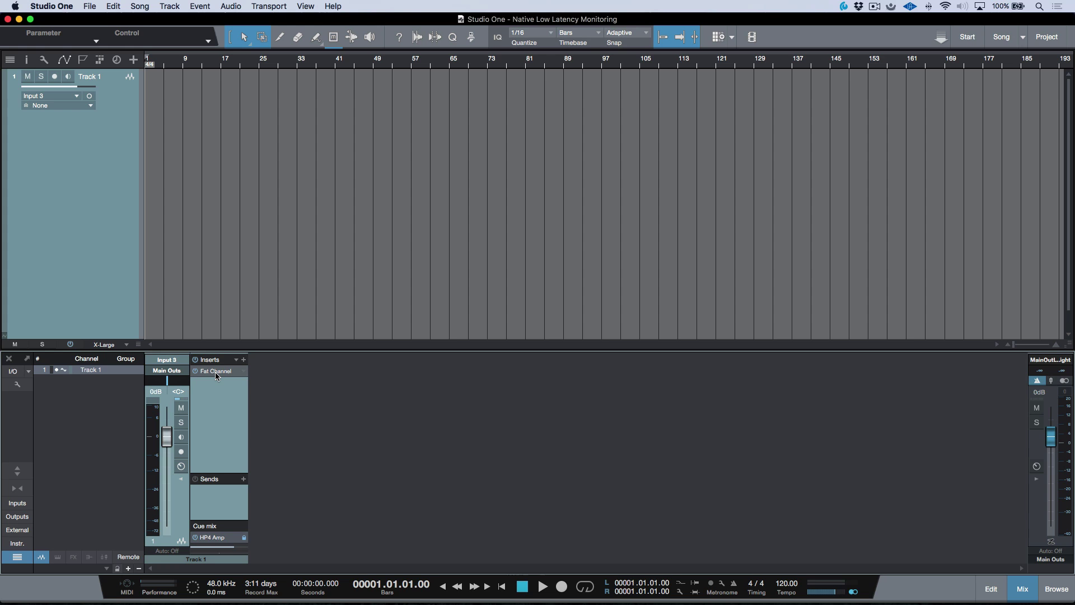
- Check Audio Setup in Preferences: Quantum device at a 32-sample block size and 48 kHz
{"action": "key", "text": "super+comma"}
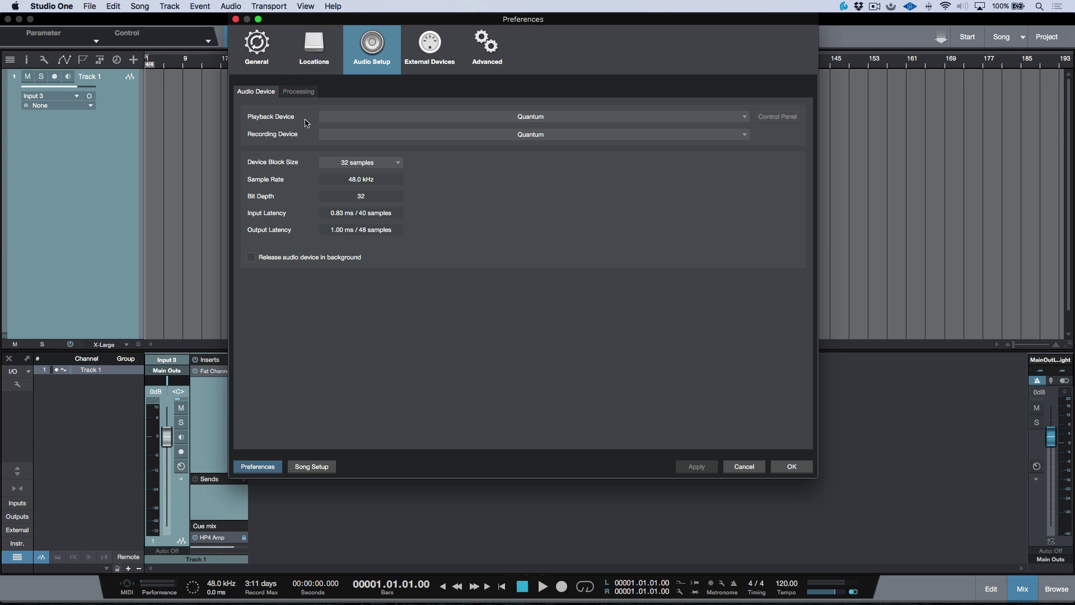
{"action": "left_click", "coordinate": [302, 91]}
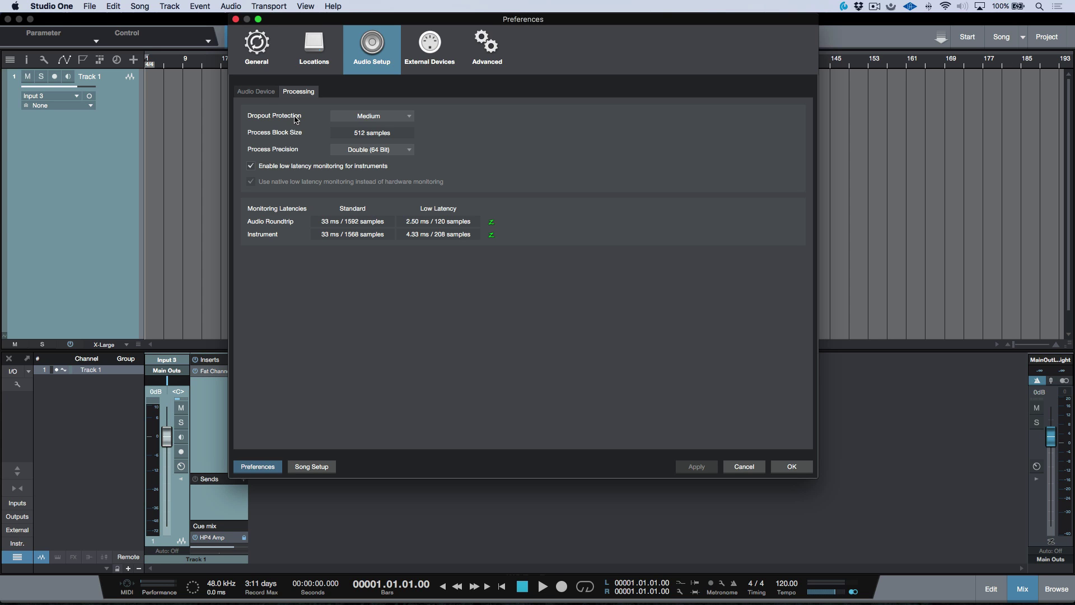
{"action": "left_click", "coordinate": [267, 92]}
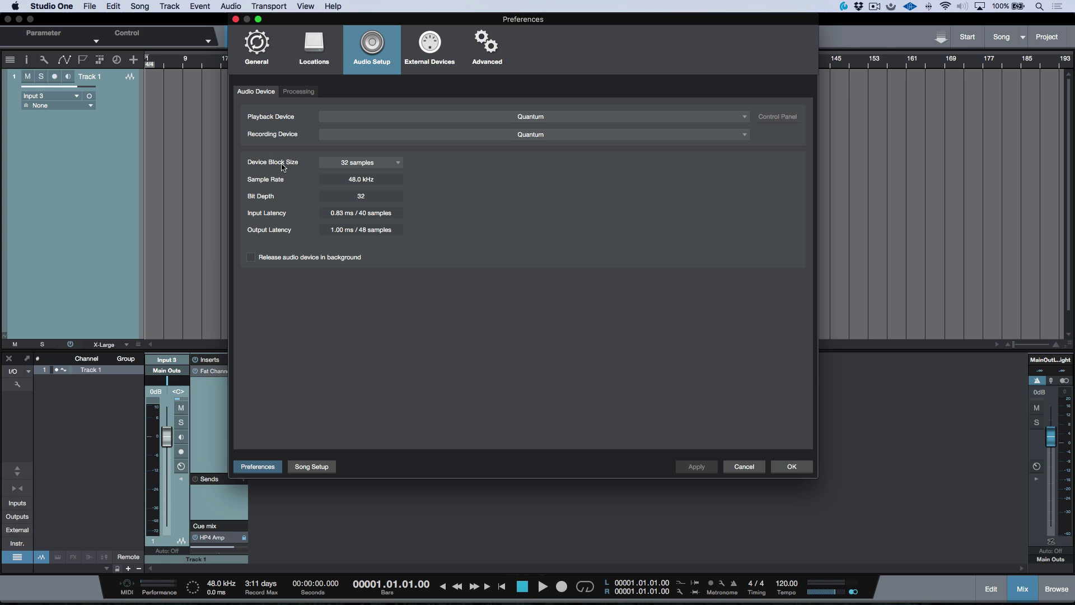
- Try Low and Medium Dropout Protection, leaving it on Medium with a 512-sample process block
{"action": "left_click", "coordinate": [297, 94]}
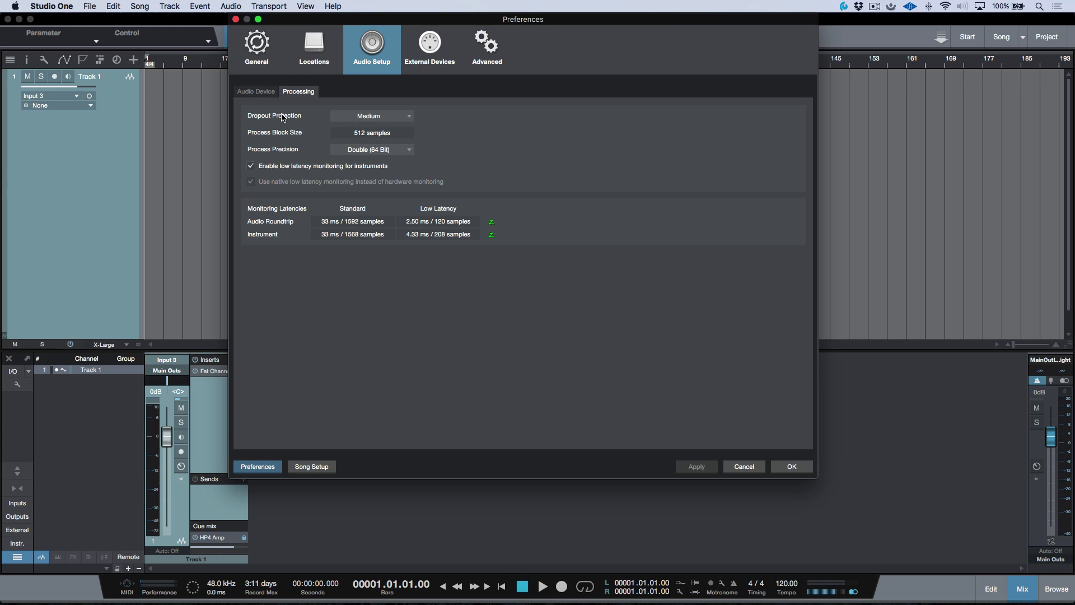
{"action": "left_click", "coordinate": [392, 118]}
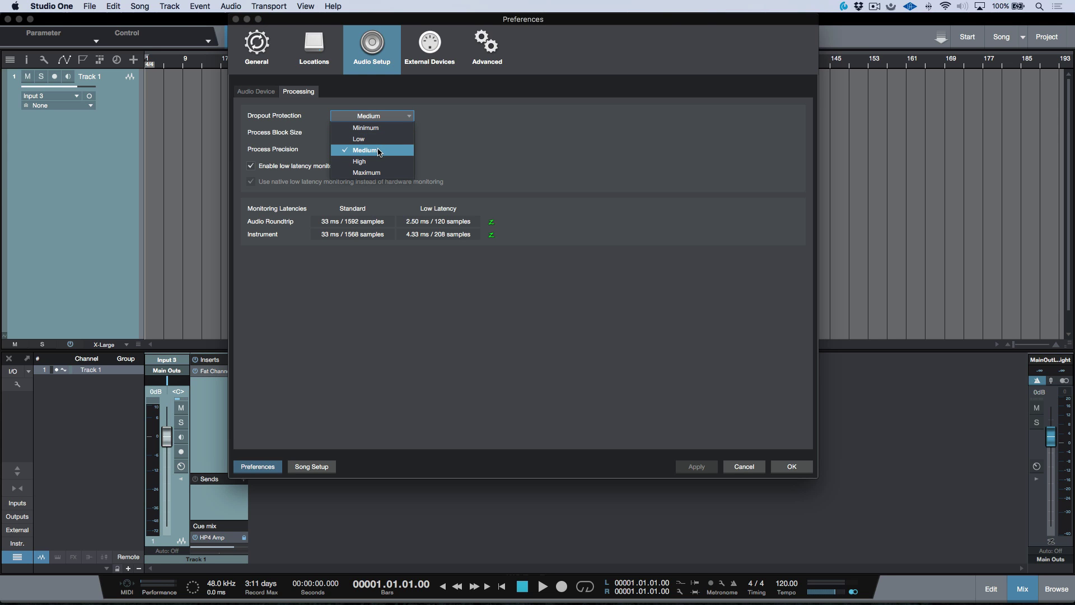
{"action": "left_click", "coordinate": [495, 145]}
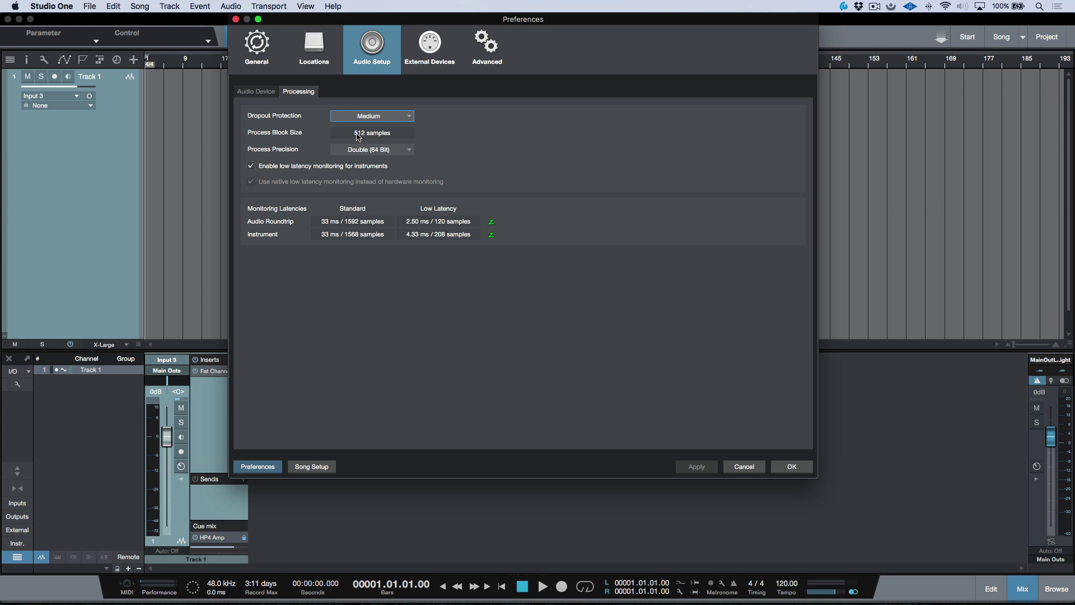
{"action": "left_click", "coordinate": [383, 117]}
{"action": "key", "text": "Escape"}
{"action": "left_click", "coordinate": [369, 116]}
{"action": "left_click", "coordinate": [374, 151]}
{"action": "left_click", "coordinate": [384, 116]}
{"action": "left_click", "coordinate": [374, 140]}
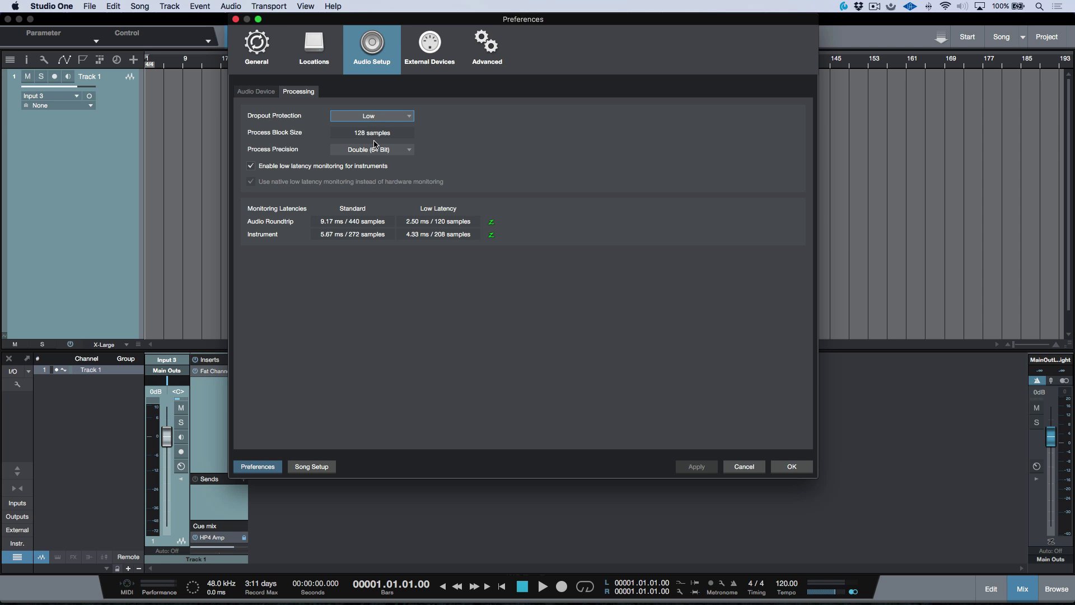
{"action": "left_click", "coordinate": [392, 116]}
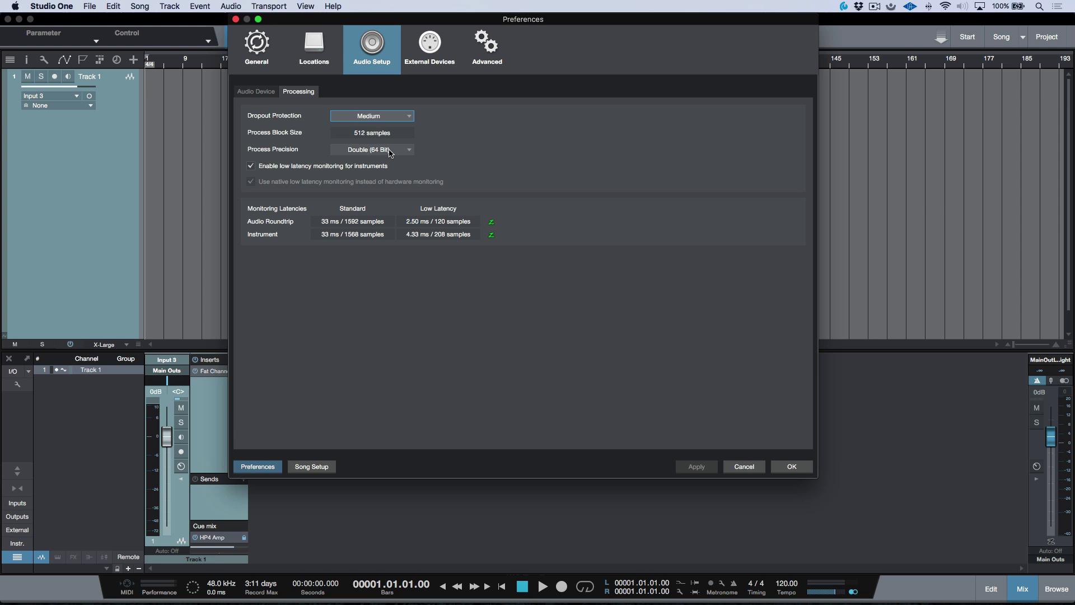
- Go back to the Audio Device page showing Quantum at 32 samples and 0.83 ms input latency
{"action": "left_click", "coordinate": [256, 93]}
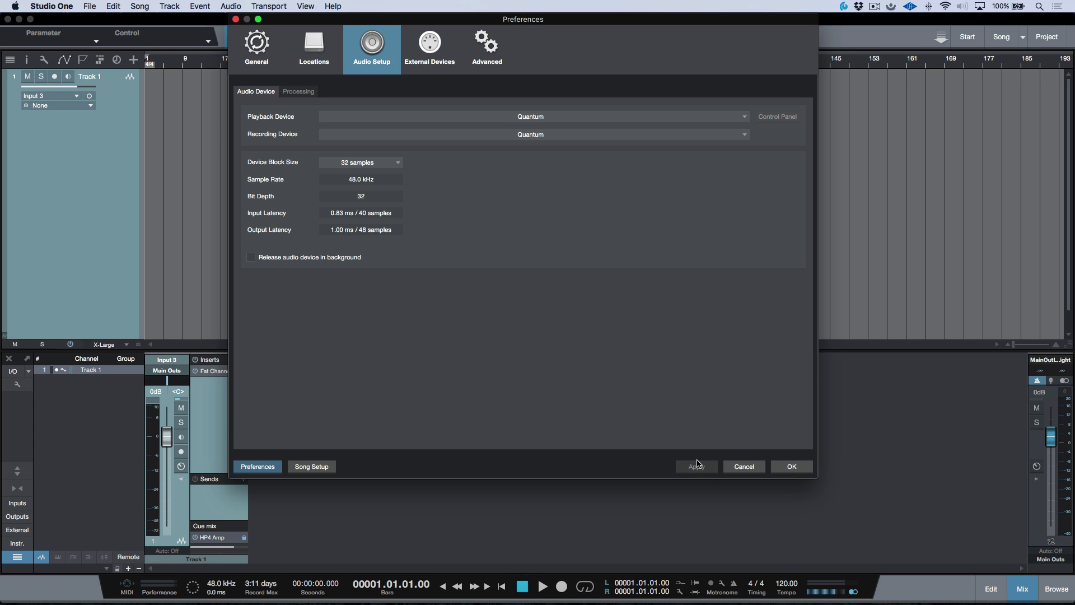
- Close Preferences and list the mixer's output channels, from Line Out 1+2 through Main Outs
{"action": "left_click", "coordinate": [793, 467]}
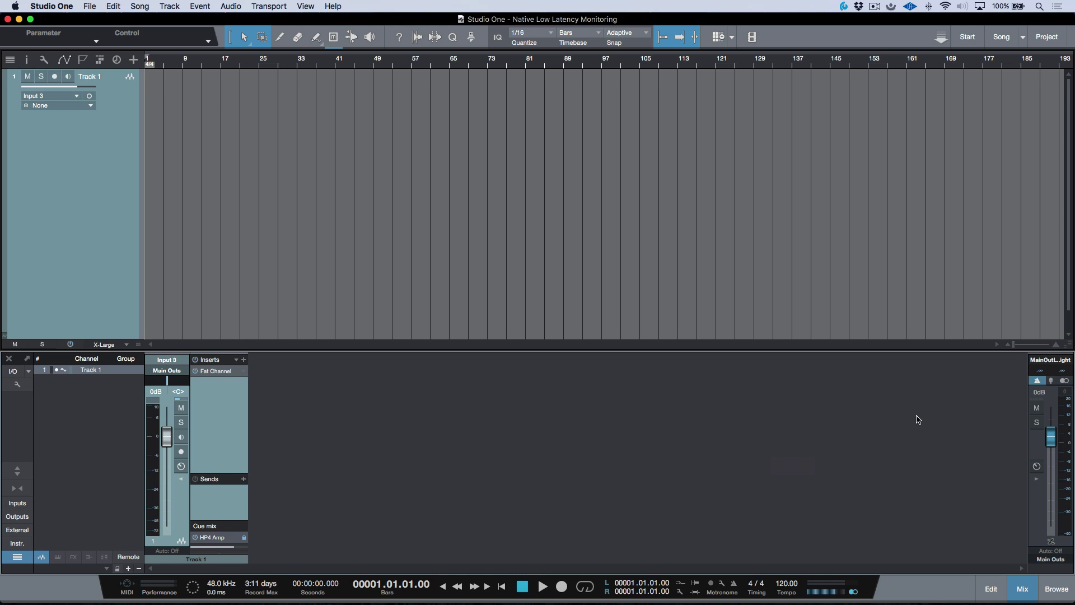
{"action": "left_click", "coordinate": [17, 516]}
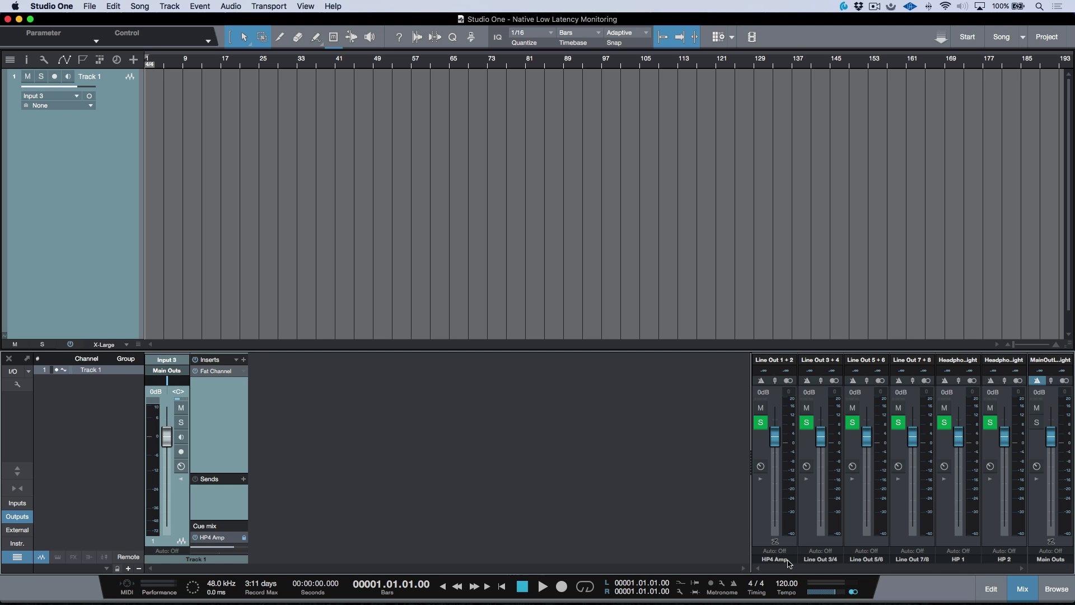
- In Song Setup's Audio I/O outputs, clear Cue mix for Line Out 3/4, apply, and close
{"action": "left_click", "coordinate": [29, 372]}
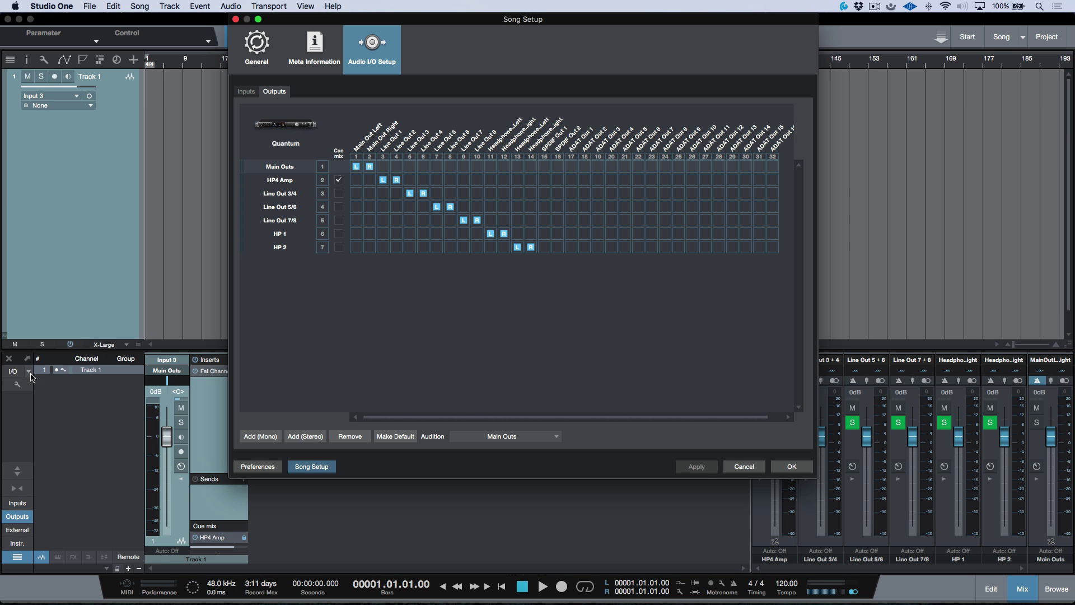
{"action": "left_click", "coordinate": [339, 193]}
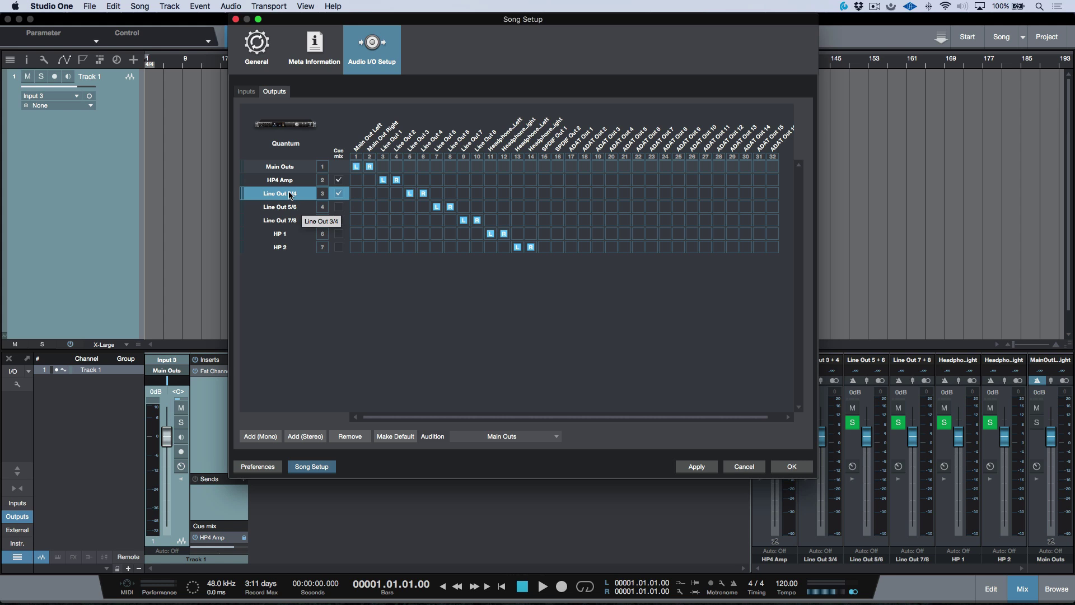
{"action": "left_click", "coordinate": [700, 467]}
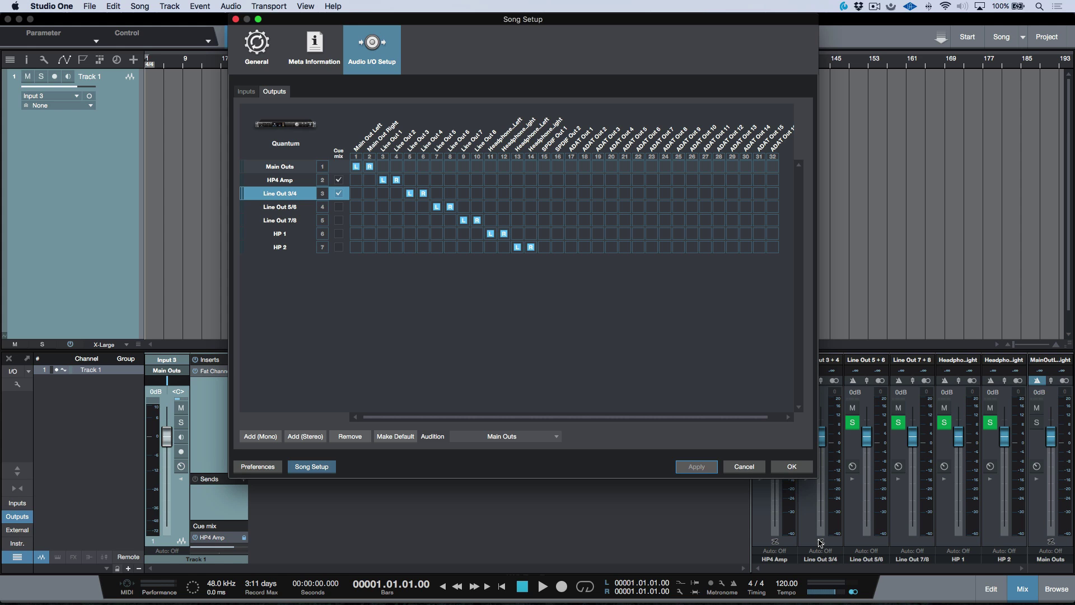
{"action": "left_click", "coordinate": [338, 193]}
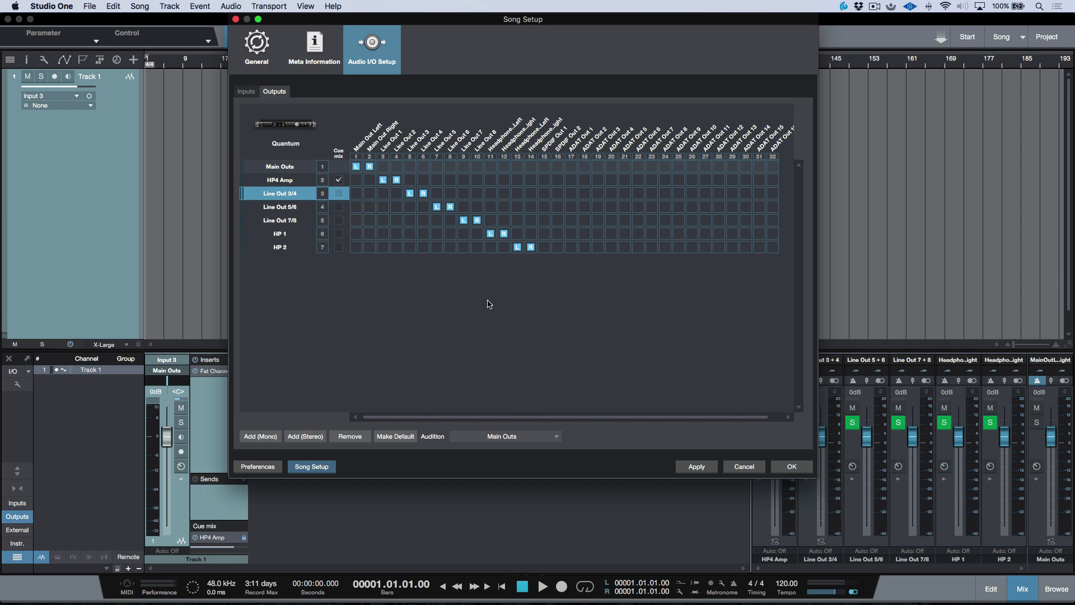
{"action": "left_click", "coordinate": [697, 467]}
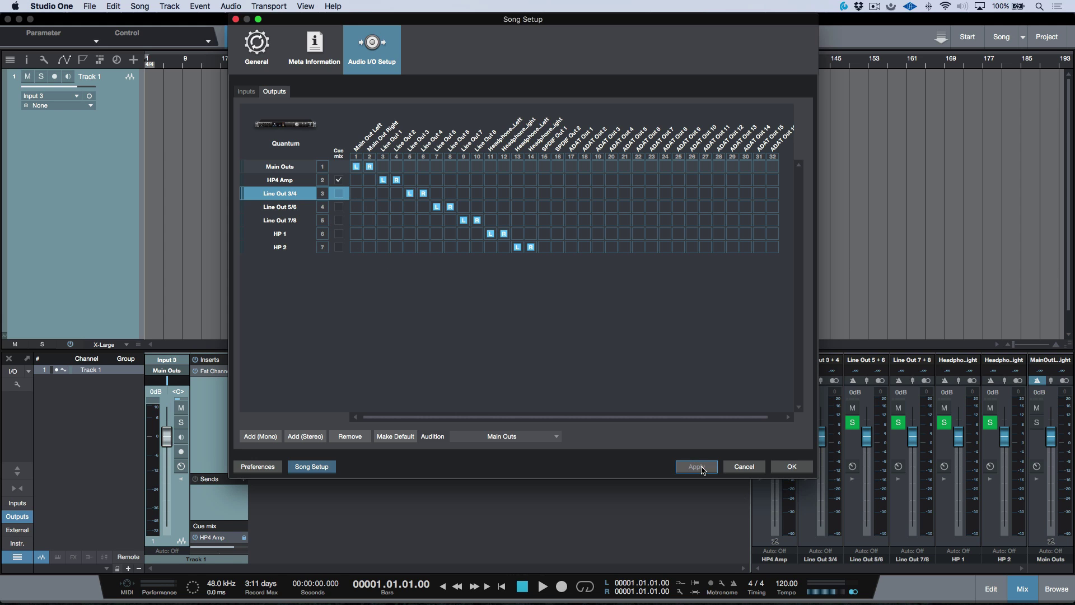
{"action": "left_click", "coordinate": [788, 468]}
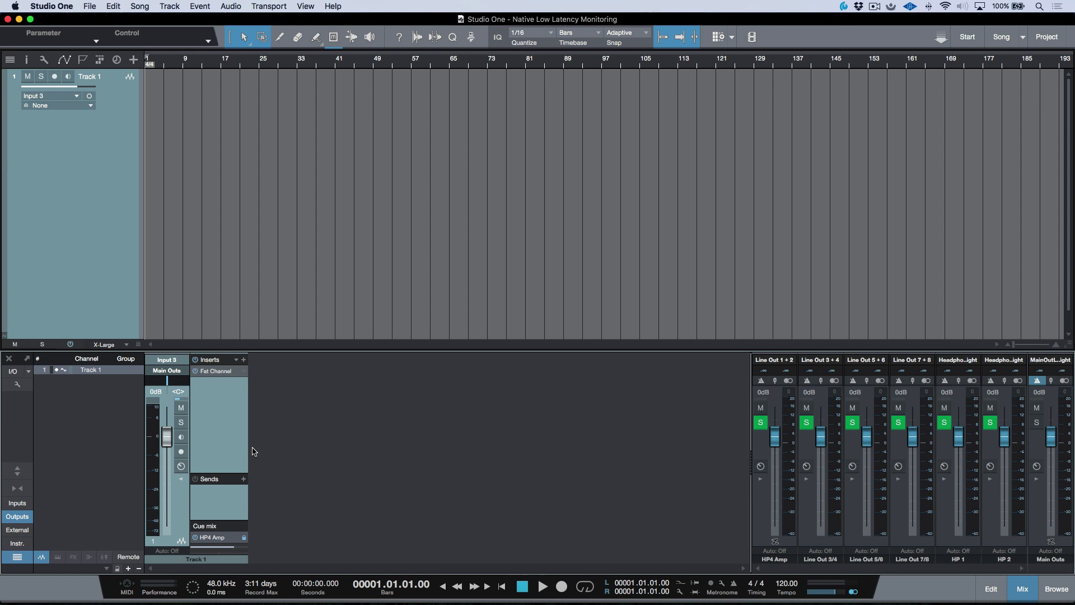
- Turn on Track 1's input monitoring so its meters show the incoming signal
{"action": "left_click", "coordinate": [183, 439]}
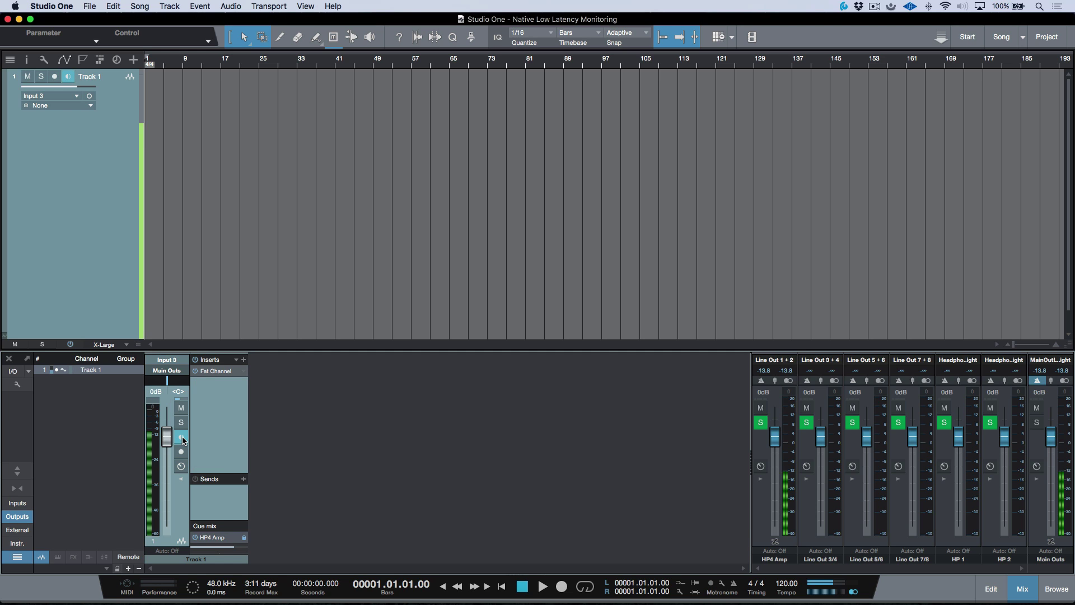
- Enable native low latency monitoring (green Z) on the Main Outs and HP4 Amp outputs
{"action": "left_click", "coordinate": [1052, 546]}
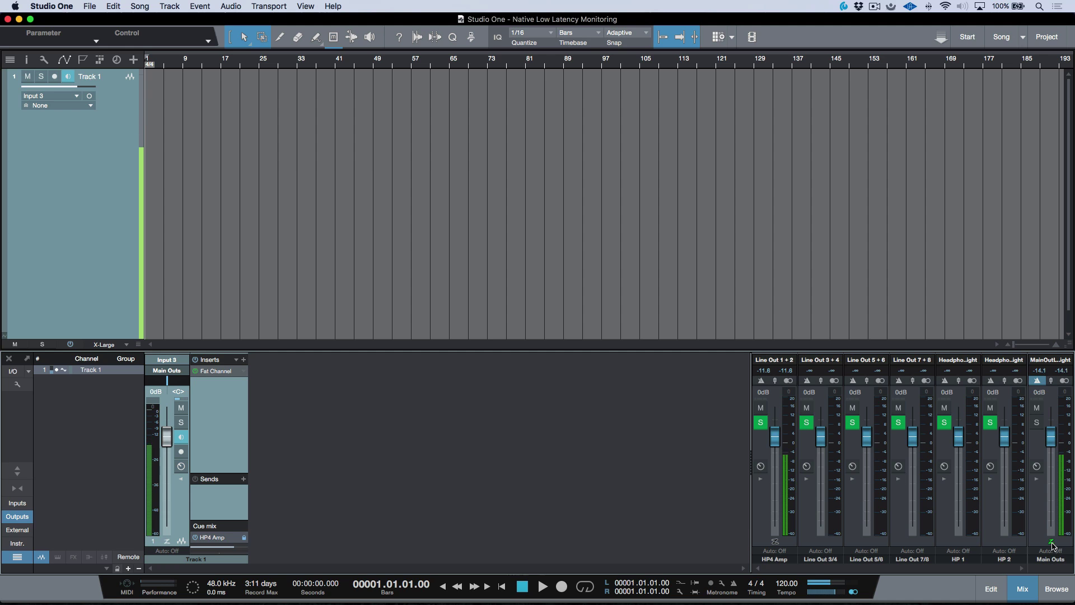
{"action": "left_click", "coordinate": [775, 542]}
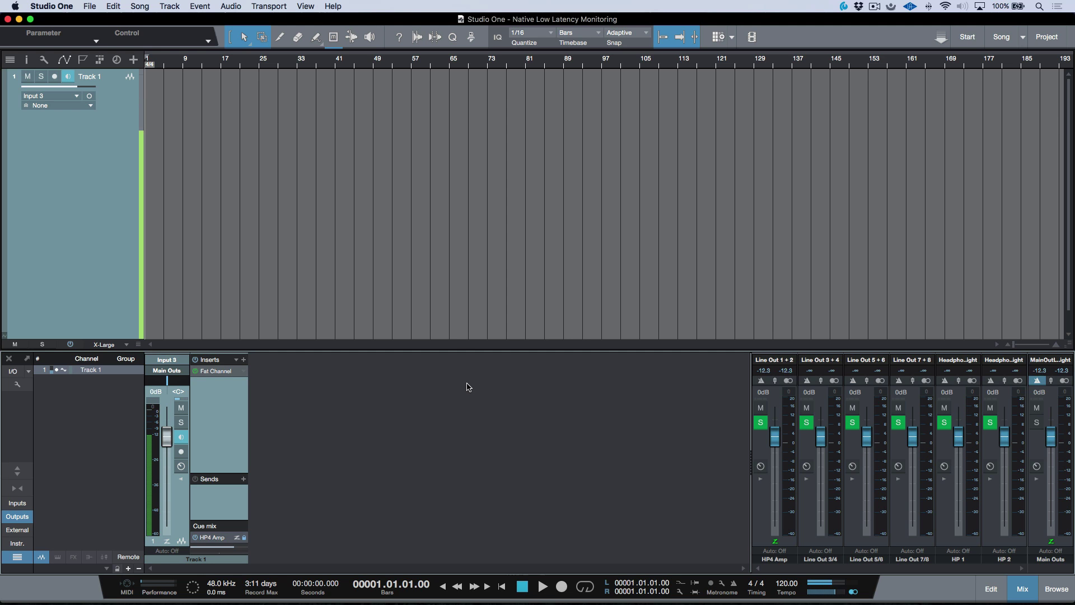
- Turn on Track 1's Fat Channel EQ, boosting 110 Hz by 2.45 dB and 6.84 kHz by 1.47 dB
{"action": "left_click", "coordinate": [218, 371]}
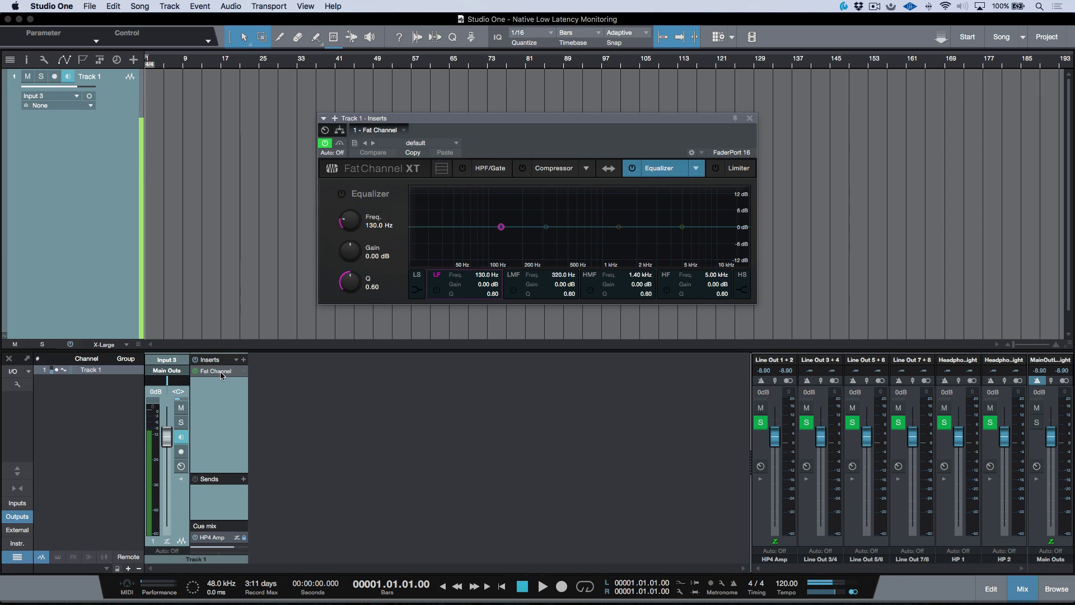
{"action": "left_click", "coordinate": [681, 227]}
{"action": "left_click", "coordinate": [632, 168]}
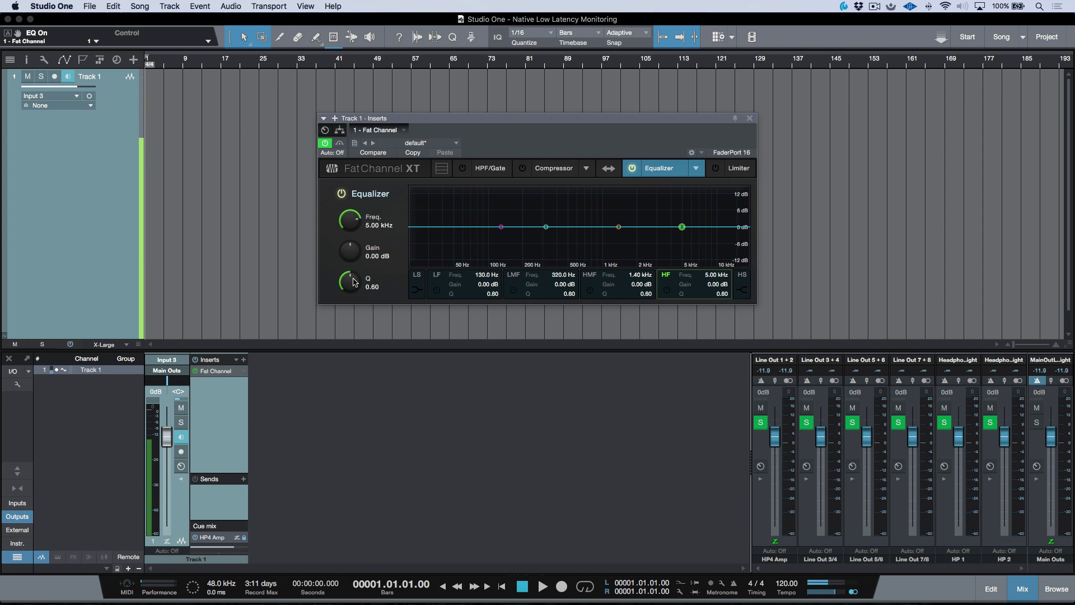
{"action": "left_click_drag", "start_coordinate": [683, 227], "coordinate": [696, 207]}
{"action": "left_click", "coordinate": [546, 227]}
{"action": "mouse_move", "coordinate": [501, 227]}
{"action": "left_mouse_down"}
{"action": "mouse_move", "coordinate": [500, 211]}
{"action": "mouse_move", "coordinate": [495, 224]}
{"action": "left_mouse_up"}
{"action": "left_click_drag", "start_coordinate": [697, 207], "coordinate": [698, 212]}
{"action": "left_click_drag", "start_coordinate": [699, 221], "coordinate": [699, 225]}
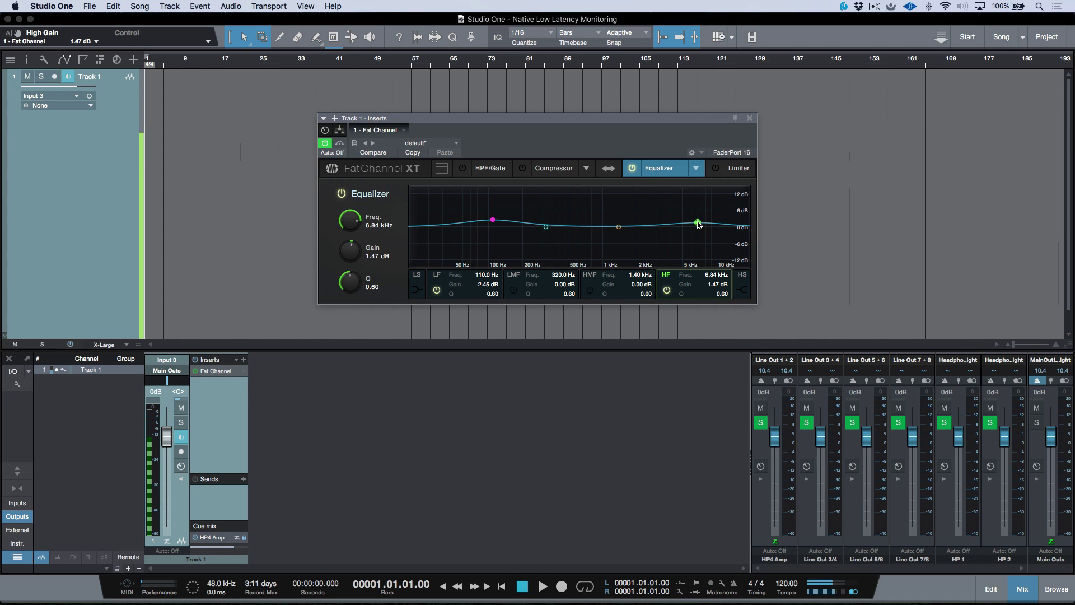
- Close the Fat Channel editor and set Dropout Protection to High (1024-sample block) in Preferences
{"action": "left_click", "coordinate": [750, 118]}
{"action": "key", "text": "super+comma"}
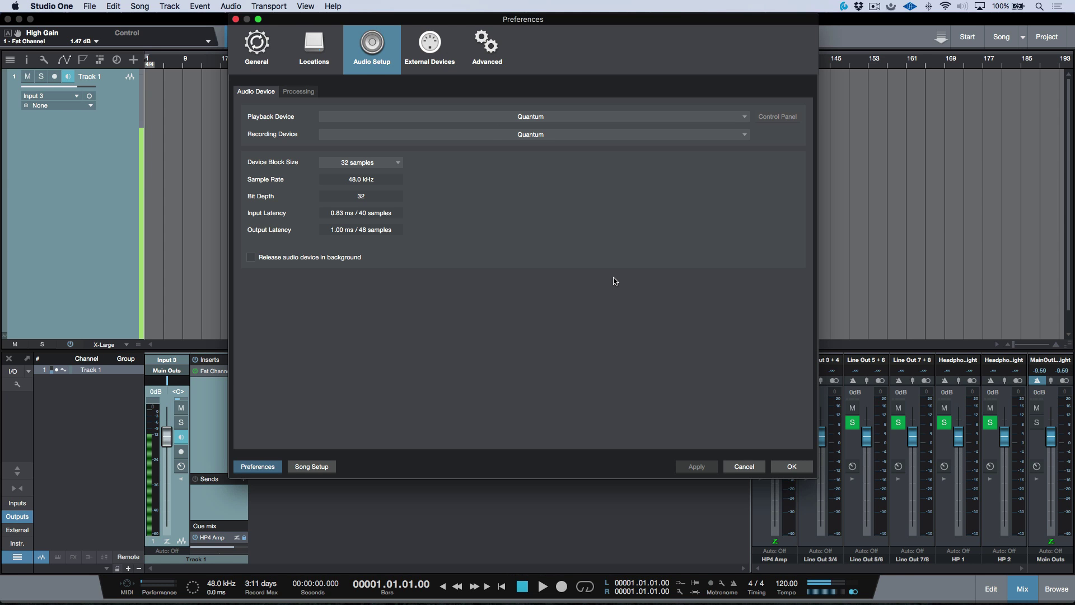
{"action": "left_click", "coordinate": [299, 92]}
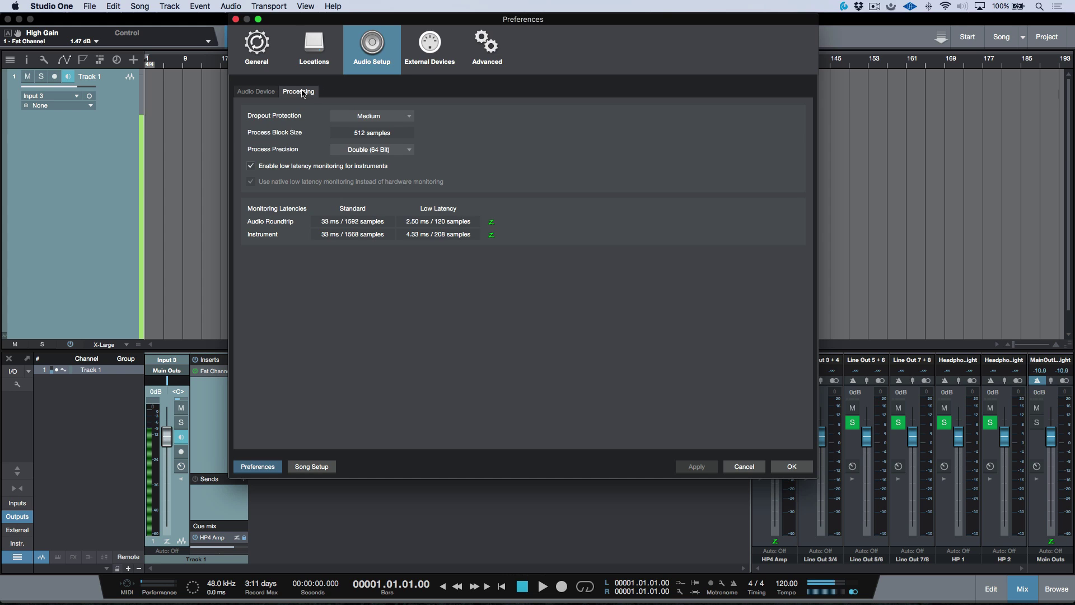
{"action": "left_click", "coordinate": [397, 117]}
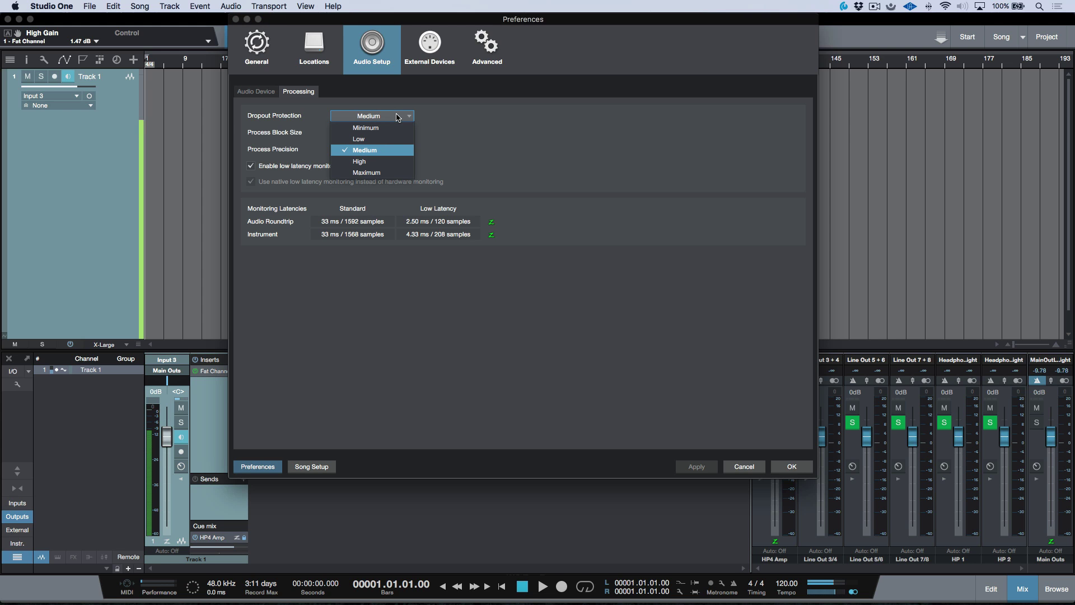
{"action": "left_click", "coordinate": [403, 163]}
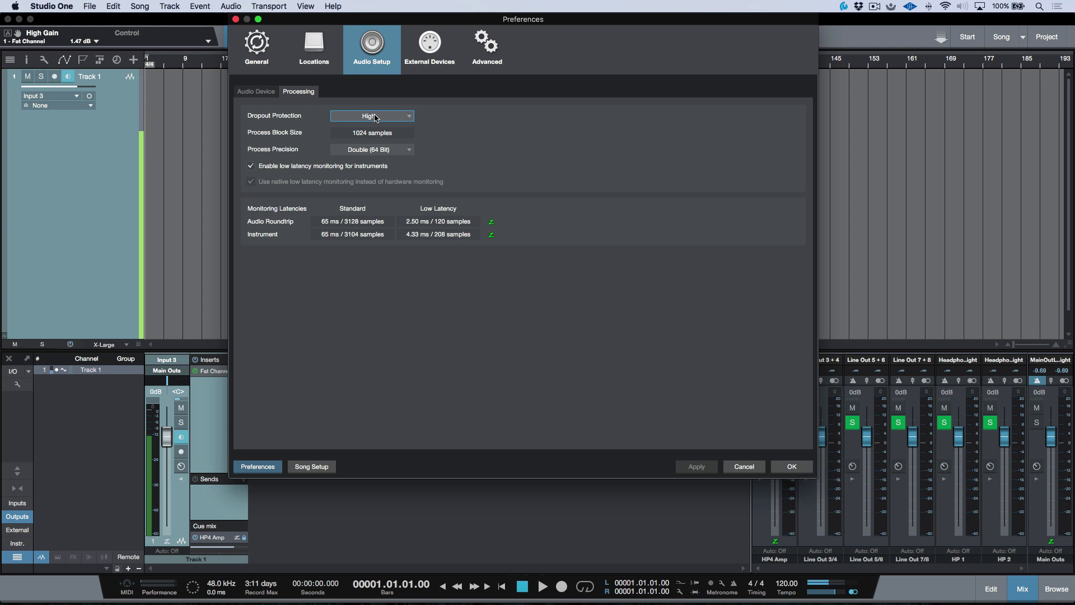
{"action": "left_click", "coordinate": [259, 92]}
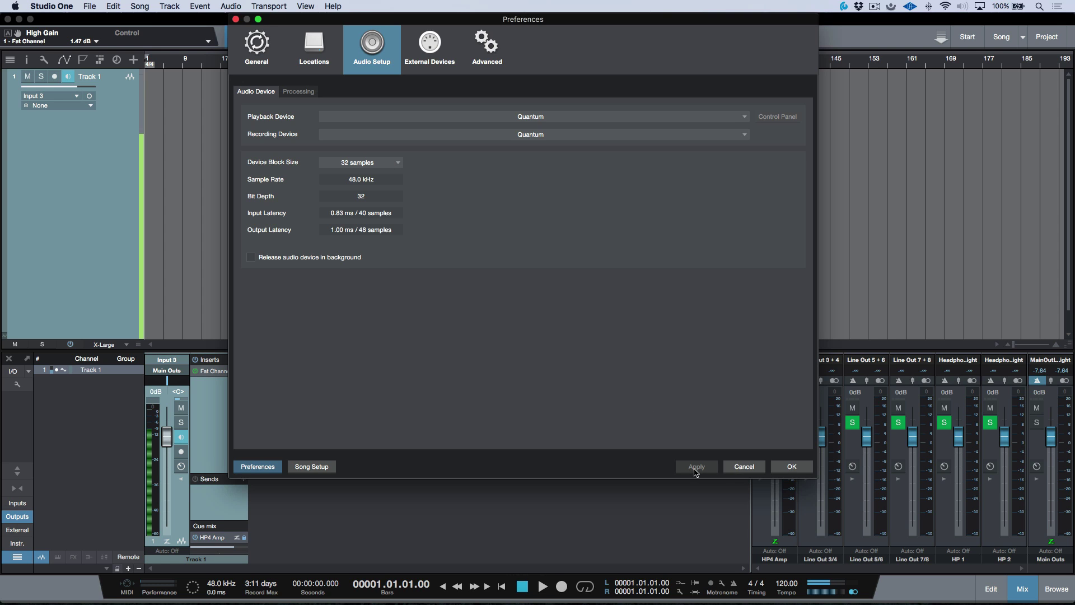
{"action": "left_click", "coordinate": [791, 467]}
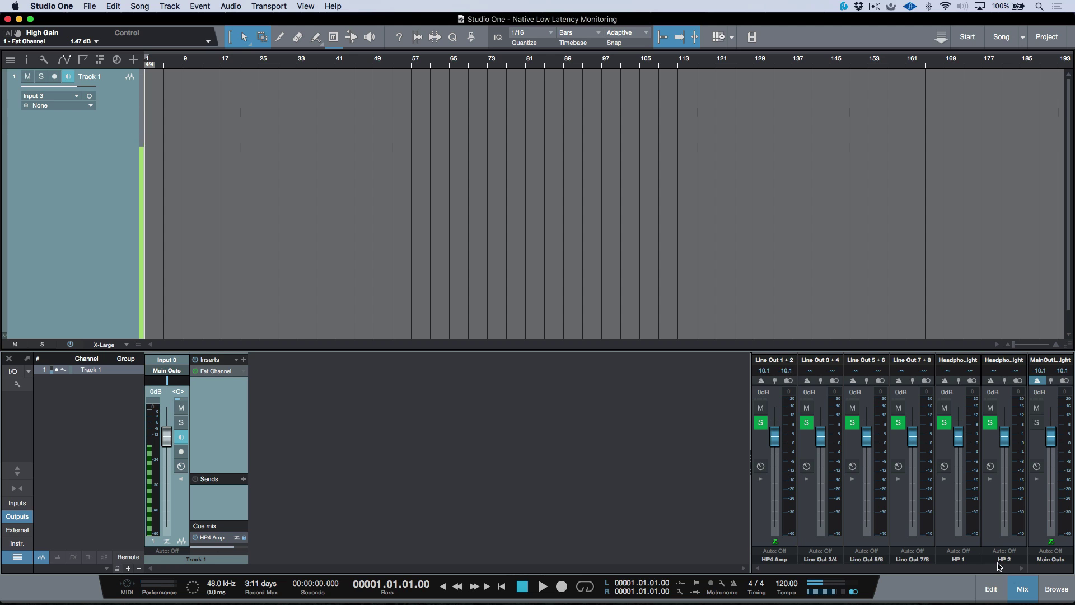